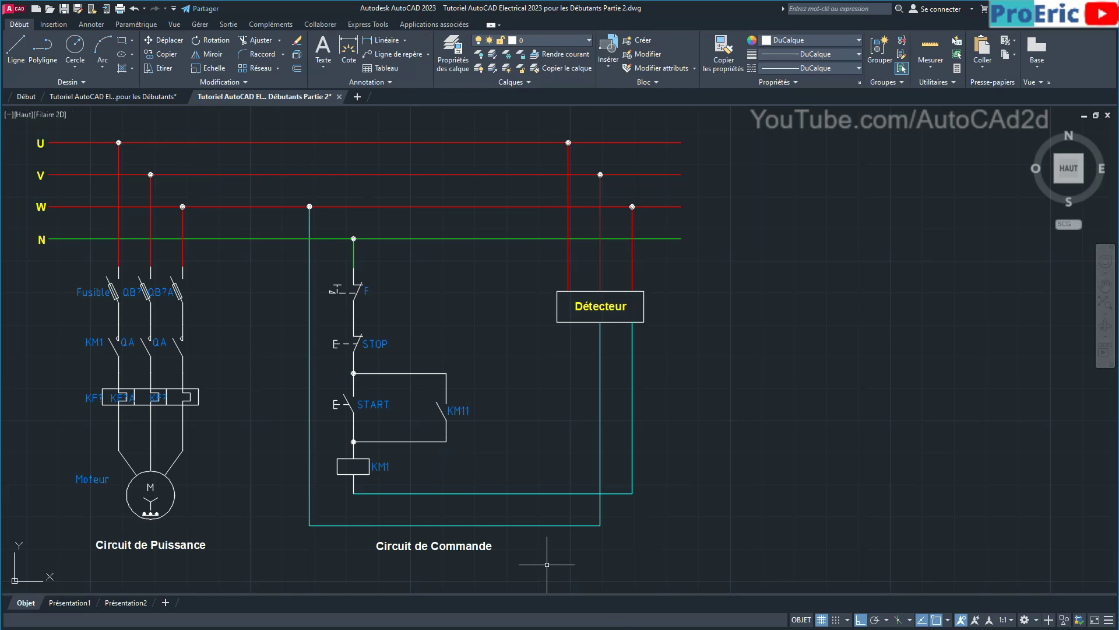
Compare the schematic with the hand-drawn reference, then show AutoCAD's Début start page.
key("alt+Tab")
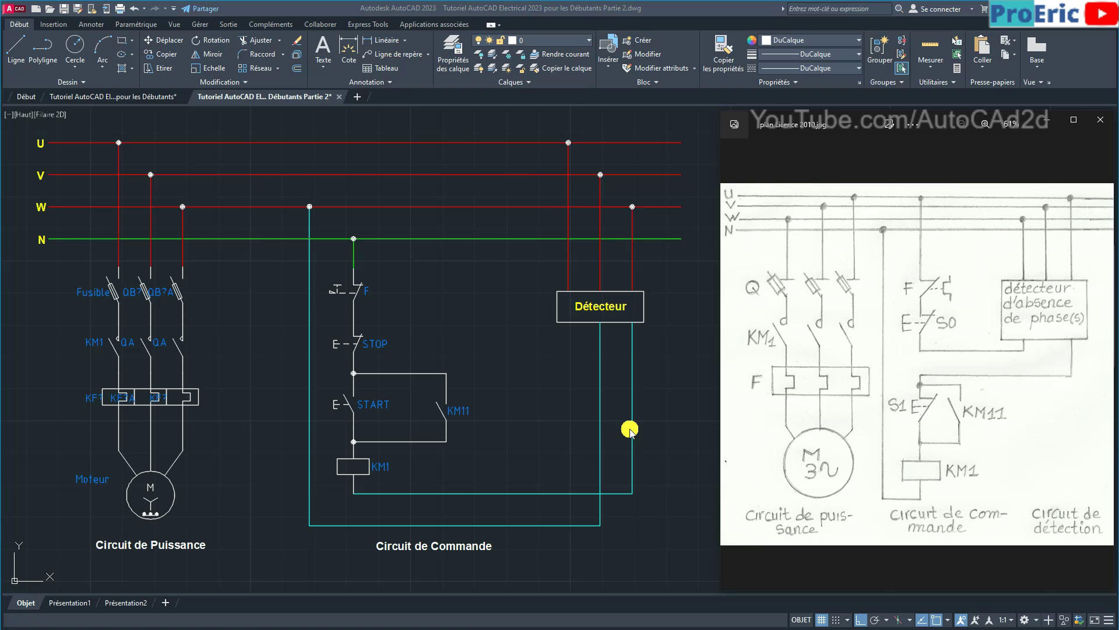
left_click(250, 316)
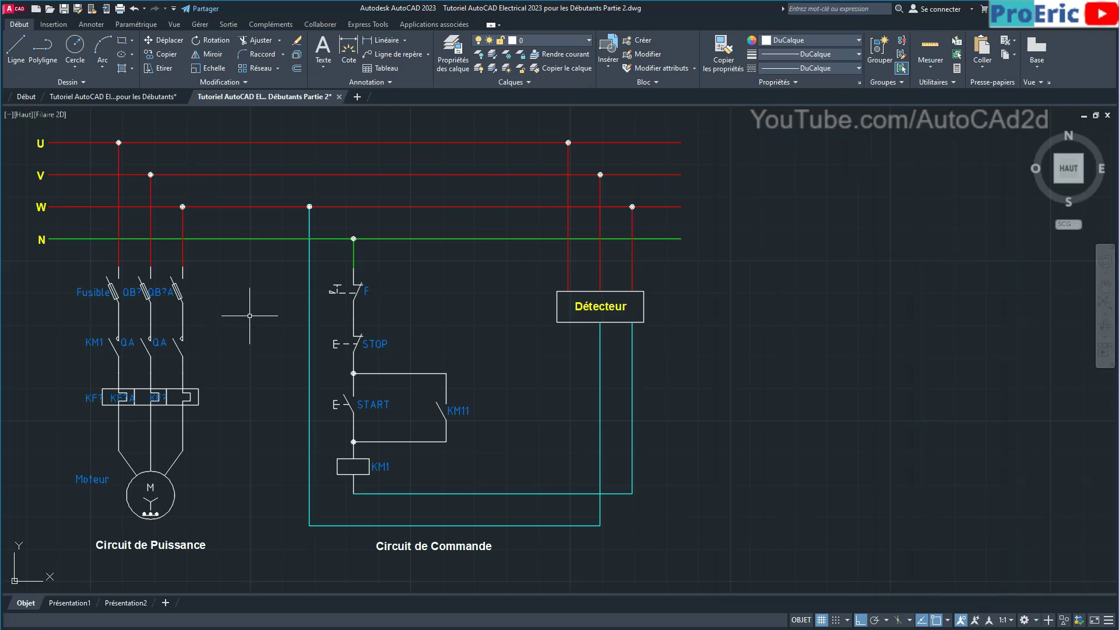
left_click(23, 96)
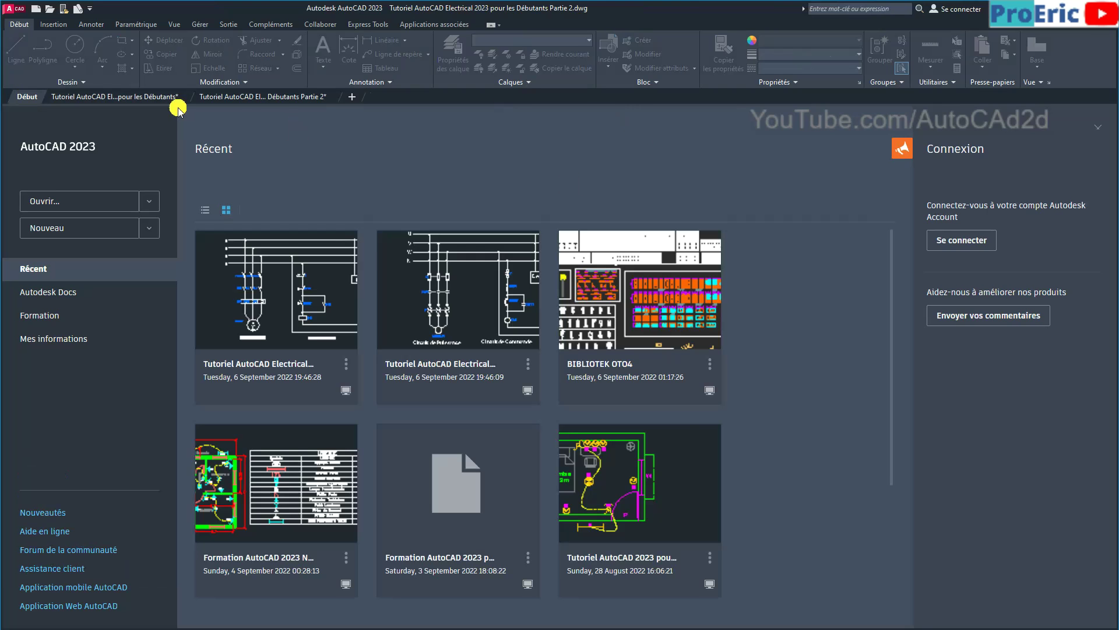
Switch to the 'Tutoriel AutoCAD El...pour les Débutants' drawing.
left_click(100, 96)
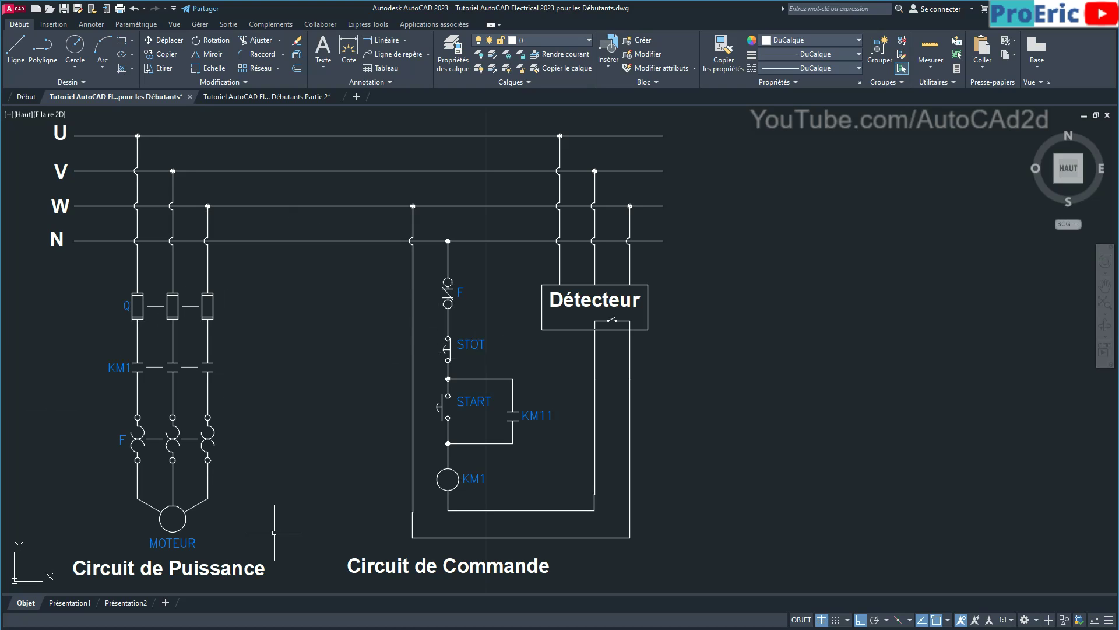
View the hand-drawn reference again, then make the Partie 2 drawing active.
key("alt+Tab")
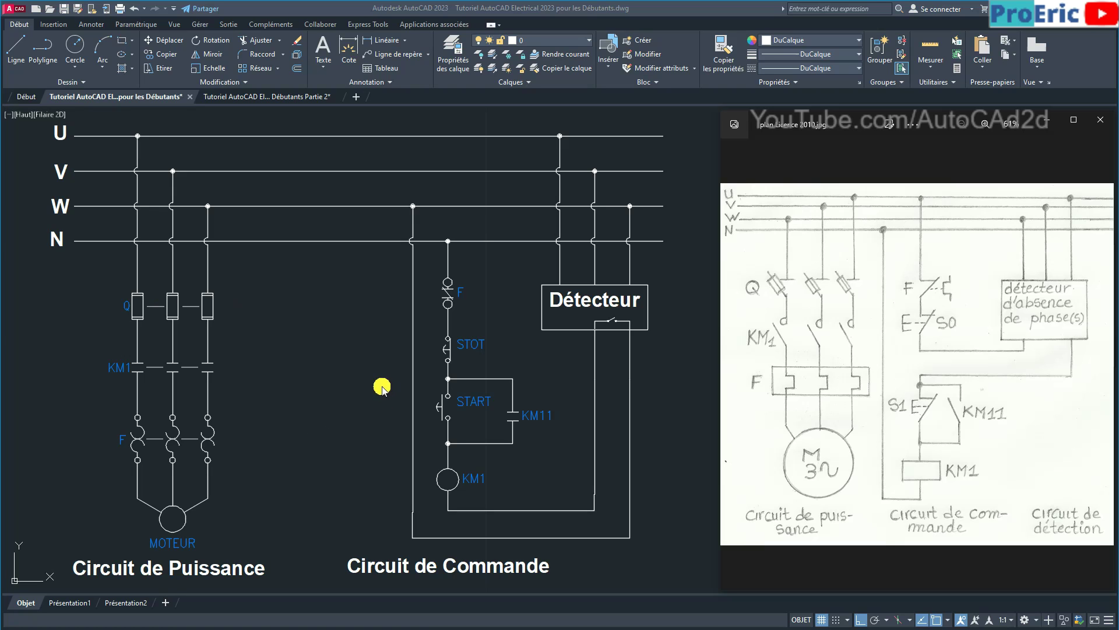
mouse_move(263, 96)
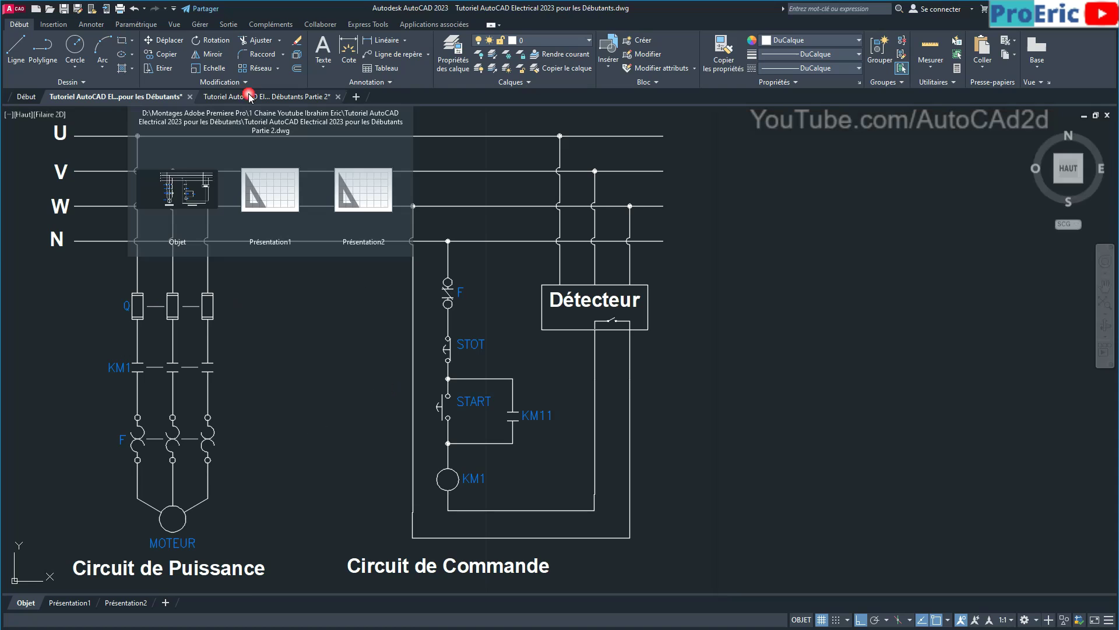
left_click(249, 96)
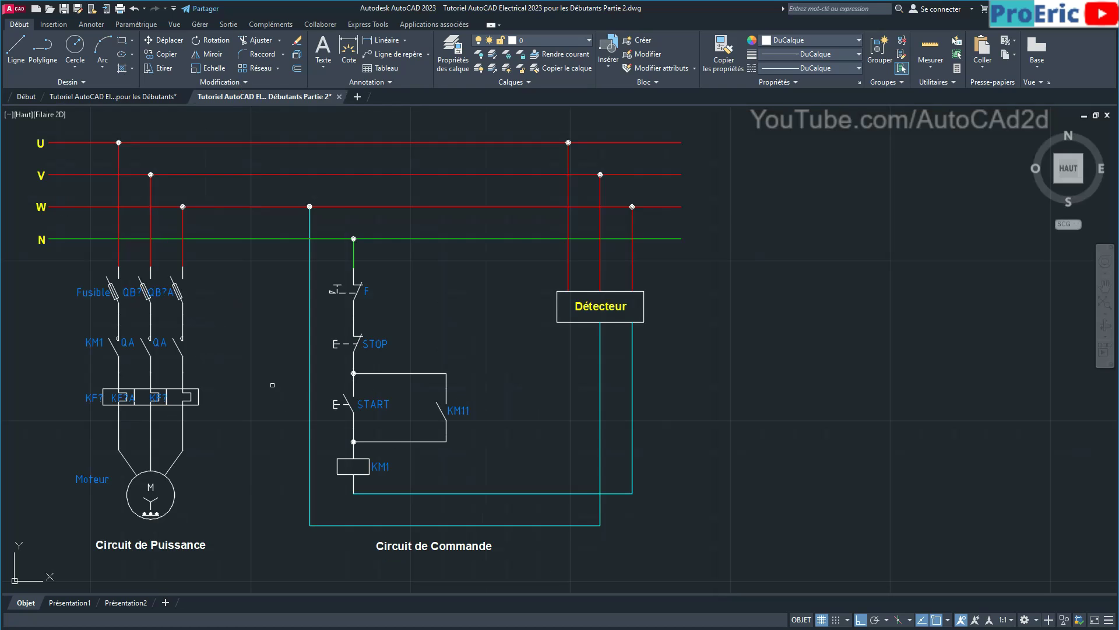
Glance at the hand-drawn reference, then return to the first tutorial drawing.
key("alt+Tab")
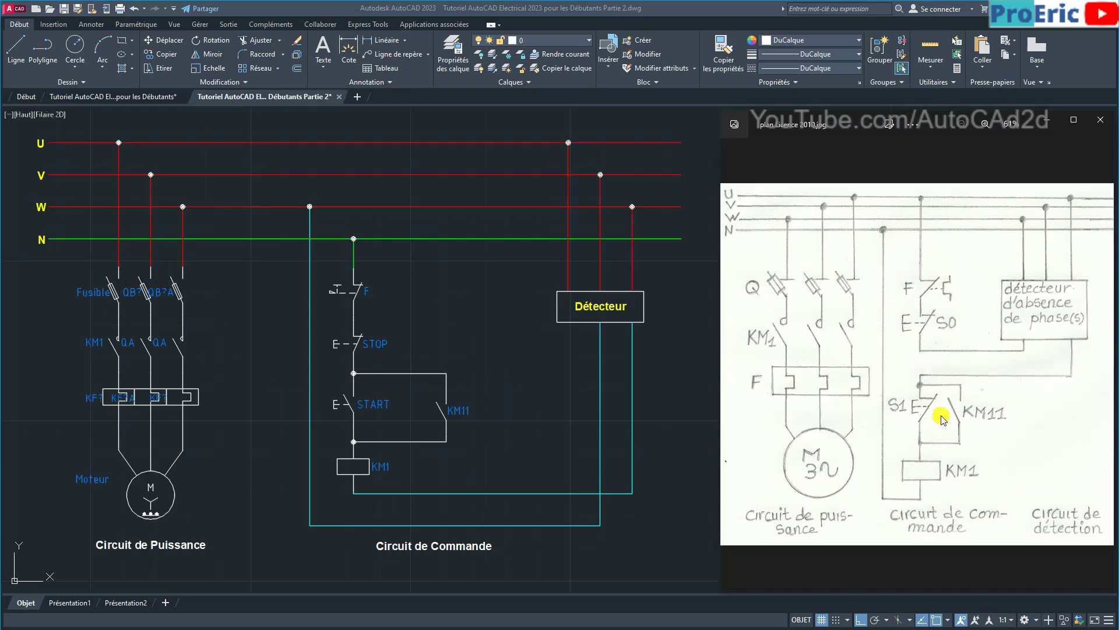
left_click(23, 102)
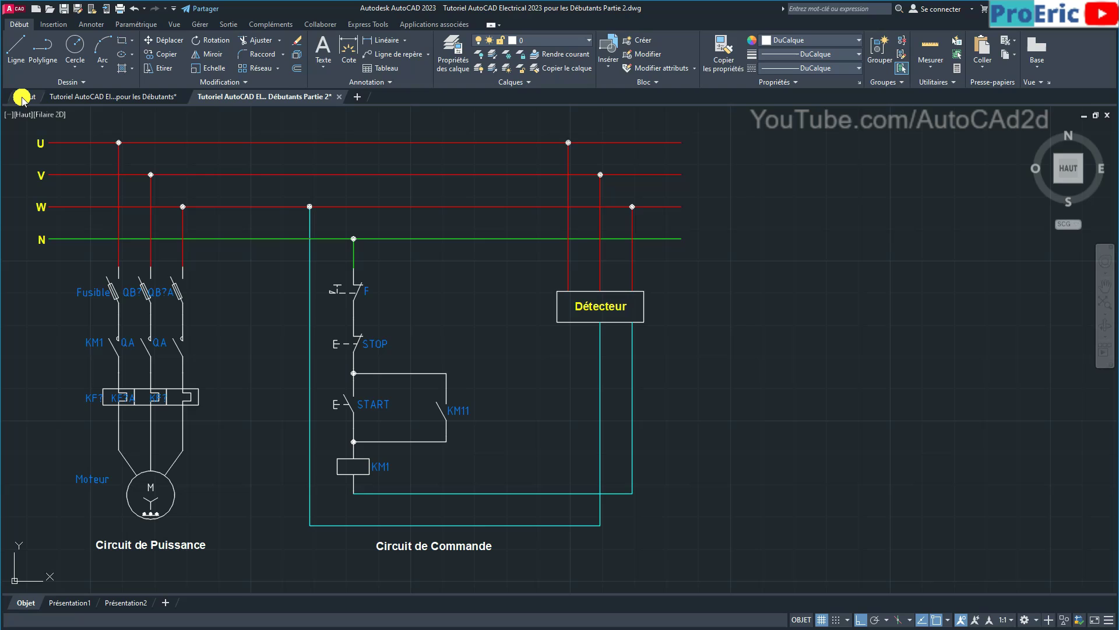
left_click(73, 98)
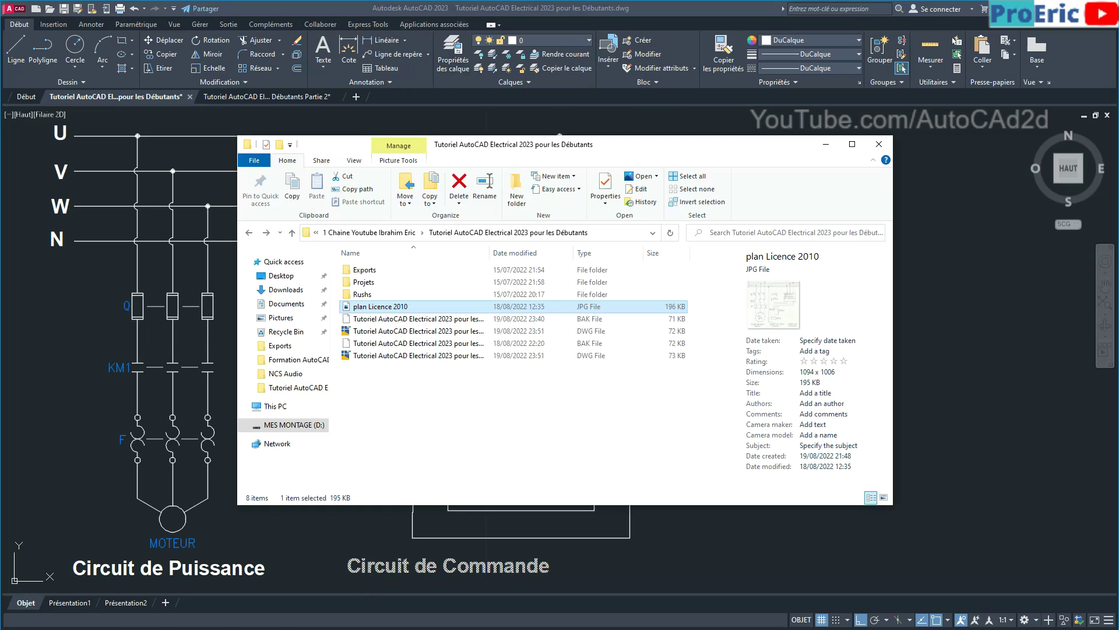
Choose another app for the Partie 2 DWG and browse this PC for a program.
left_click(367, 332)
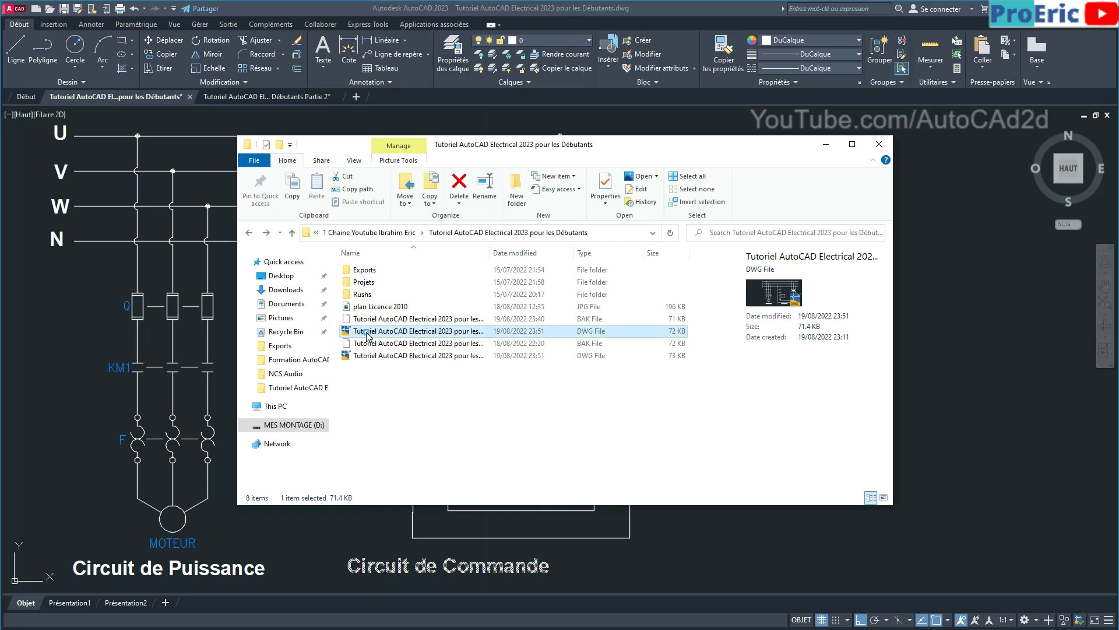
right_click(367, 333)
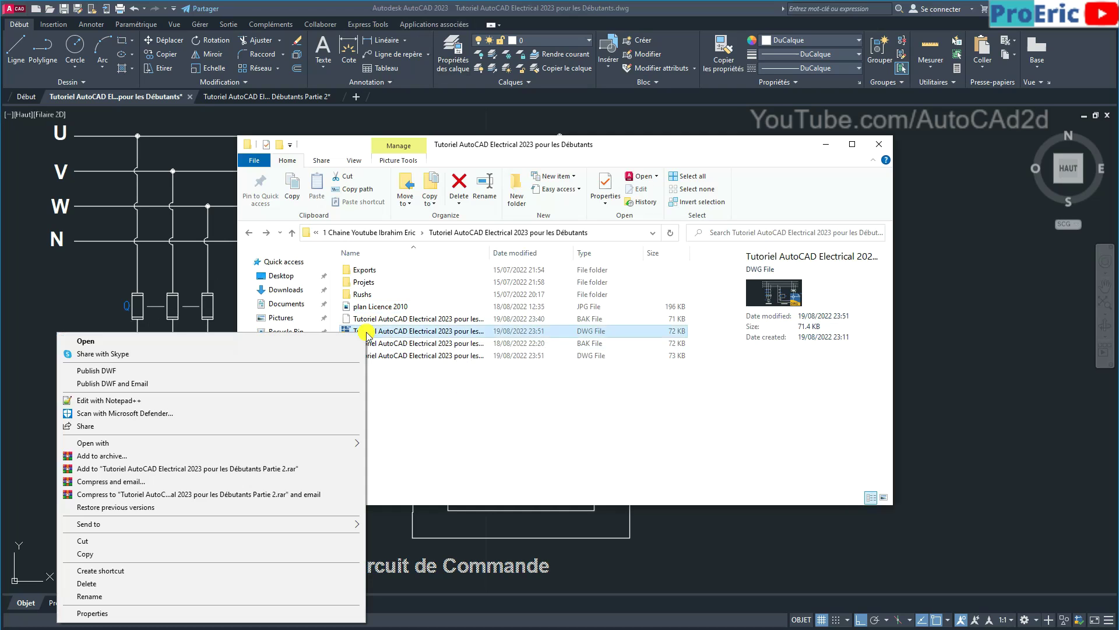
mouse_move(210, 442)
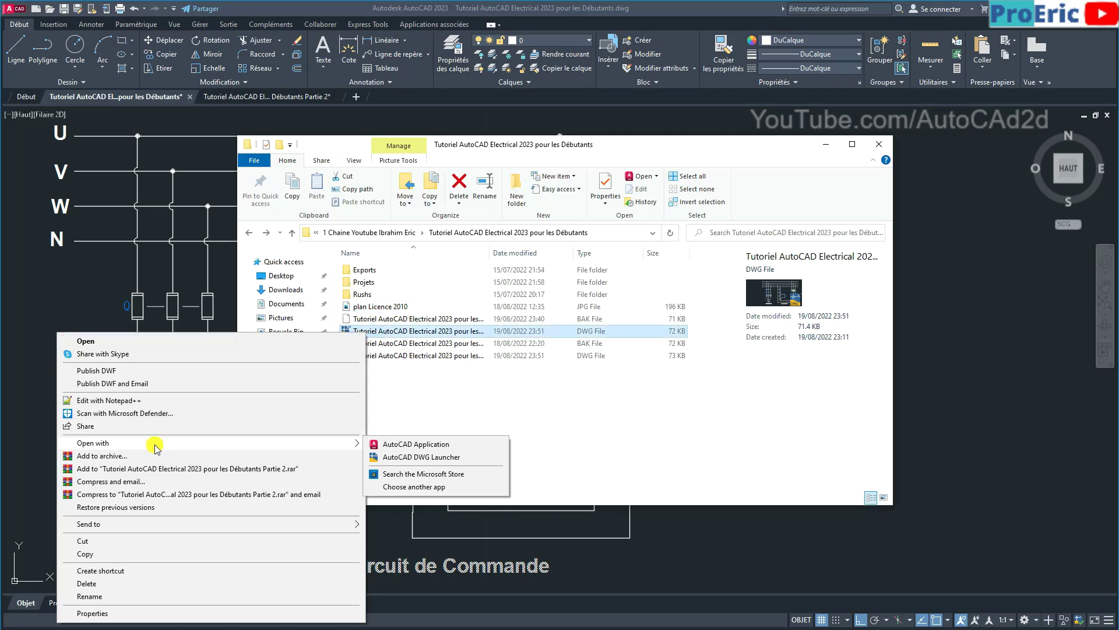
left_click(397, 490)
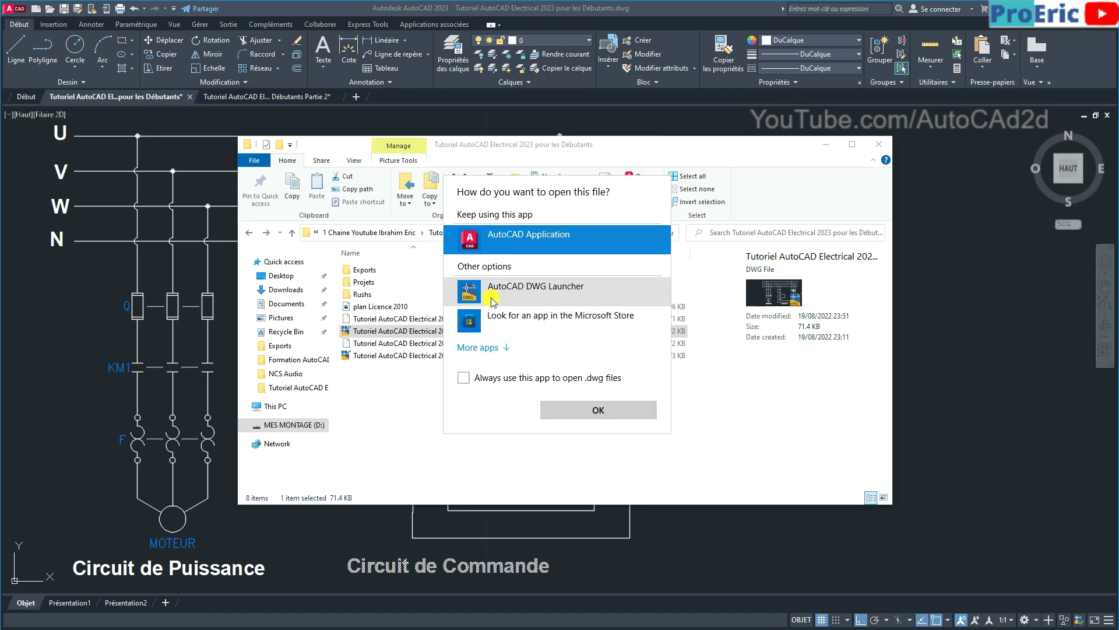
left_click(471, 347)
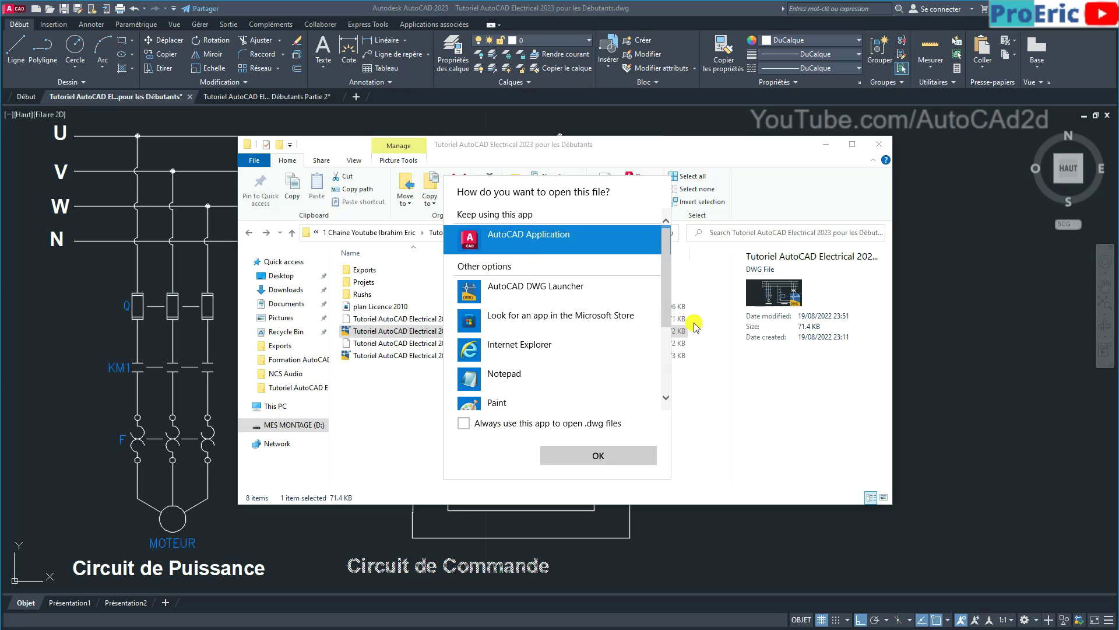
scroll(668, 340, "down", 2)
scroll(668, 339, "down", 3)
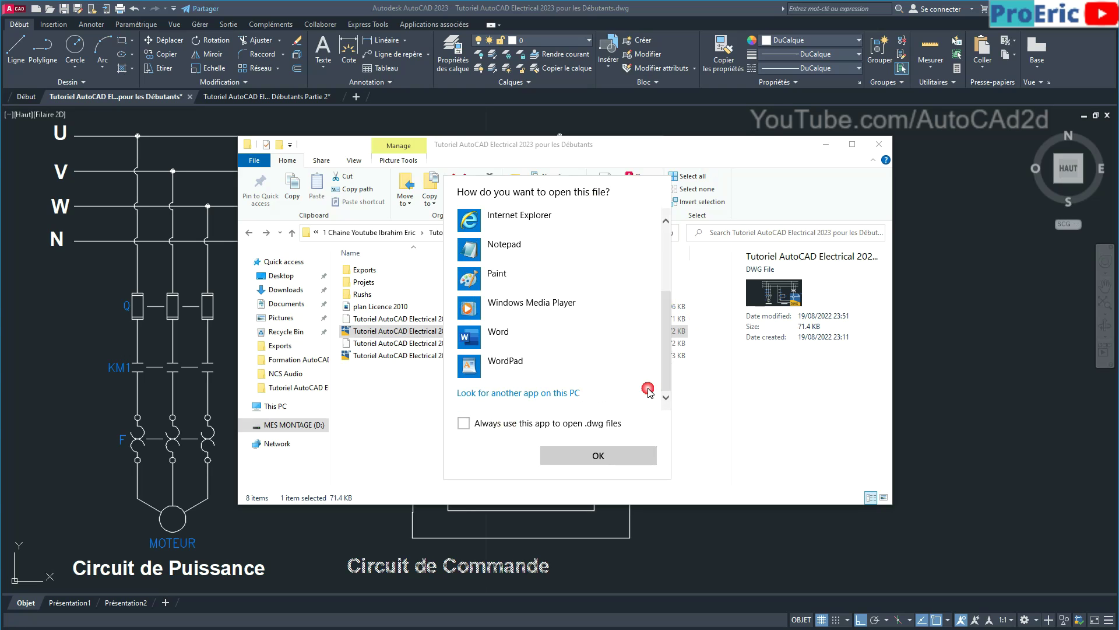
left_click(486, 394)
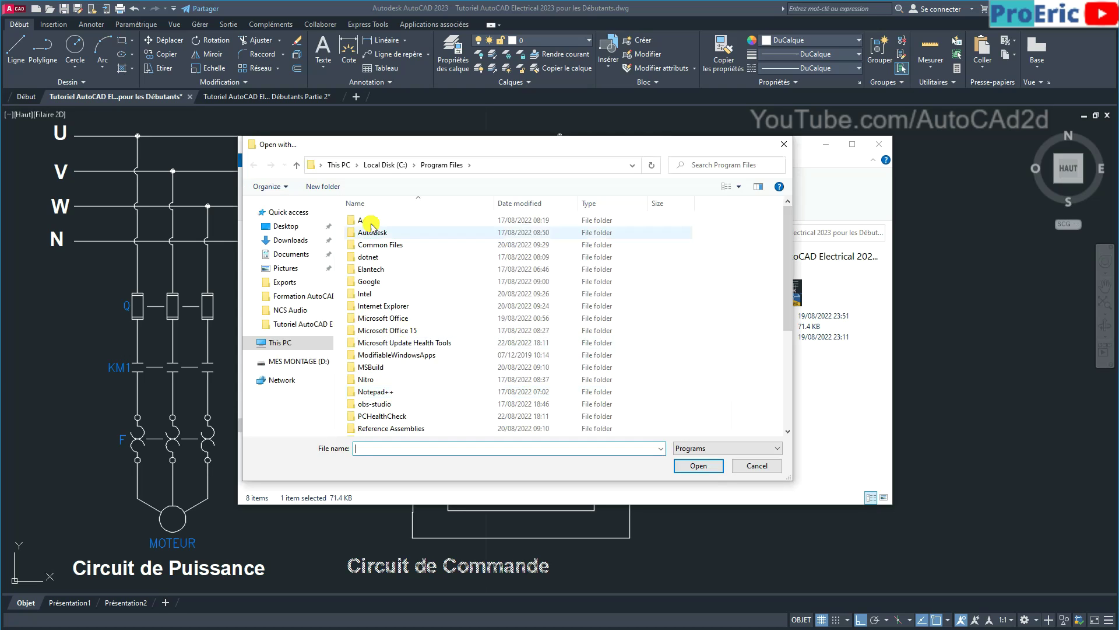
Look inside Program Files > Autodesk > AutoCAD 2023, then cancel choosing a program.
left_click(375, 236)
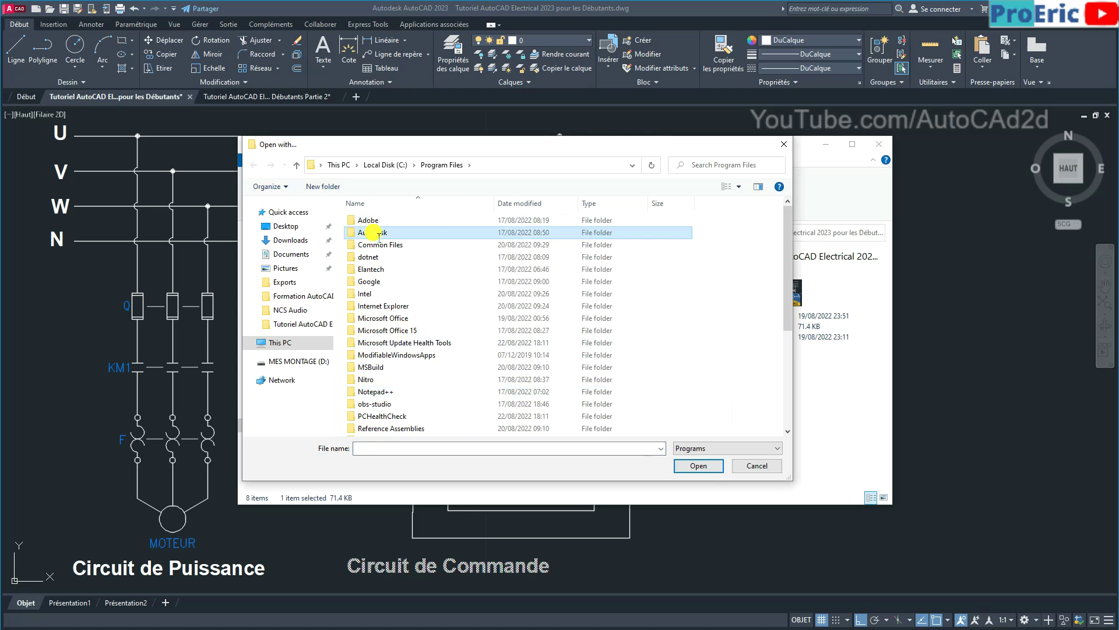
left_click(381, 237)
double_click(382, 235)
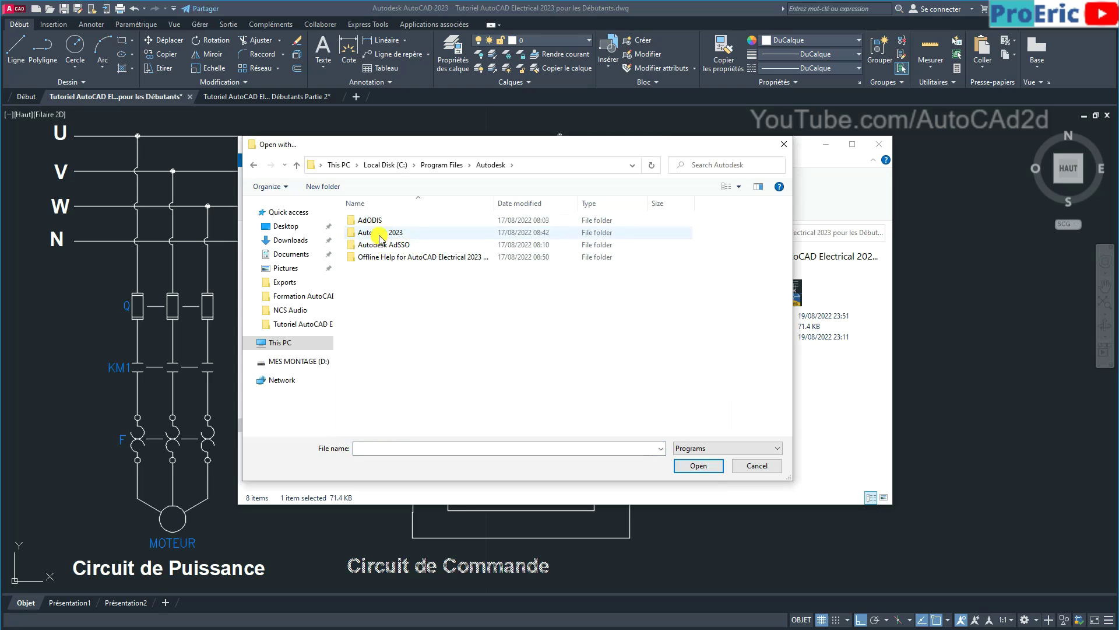
double_click(379, 233)
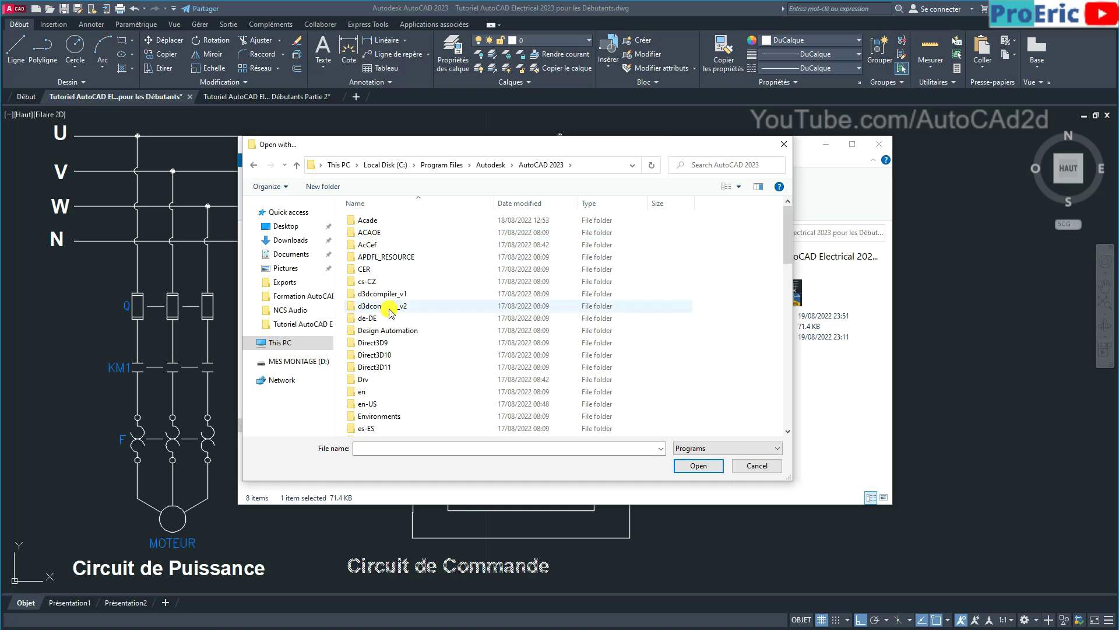
scroll(389, 315, "down", 5)
scroll(389, 315, "down", 3)
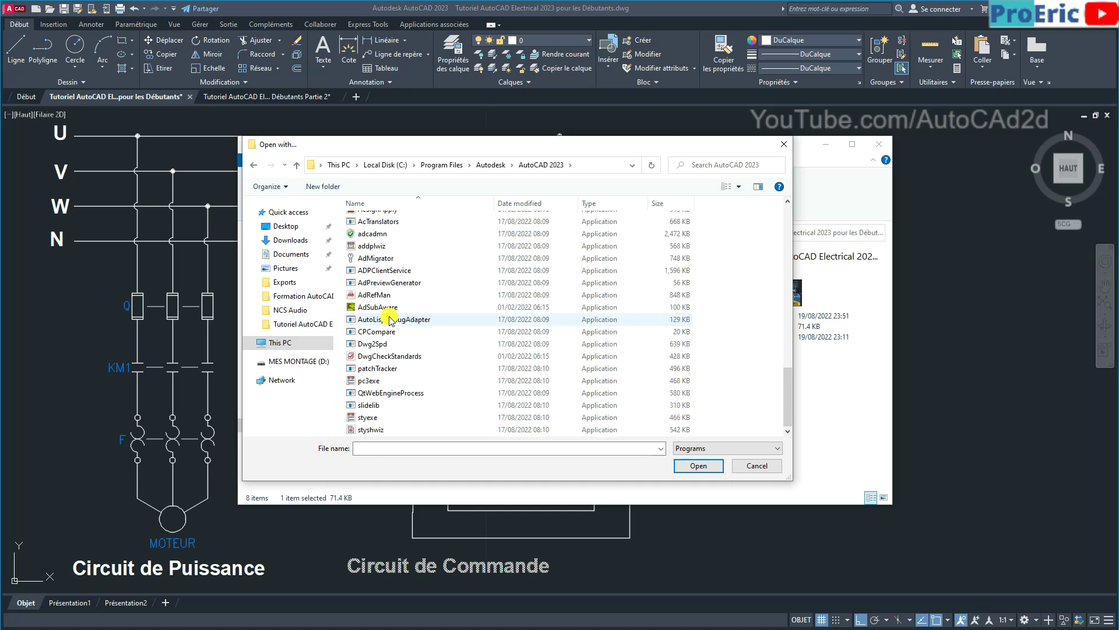
scroll(389, 319, "up", 5)
scroll(389, 319, "up", 5)
scroll(389, 319, "up", 5)
scroll(389, 319, "up", 1)
left_click(785, 144)
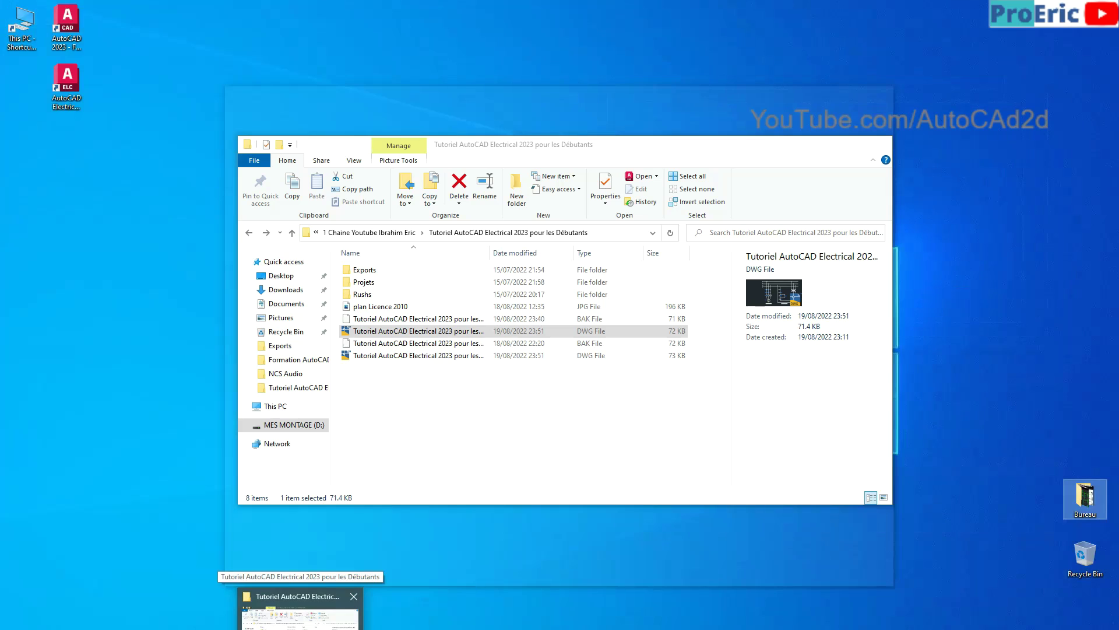
left_click(300, 609)
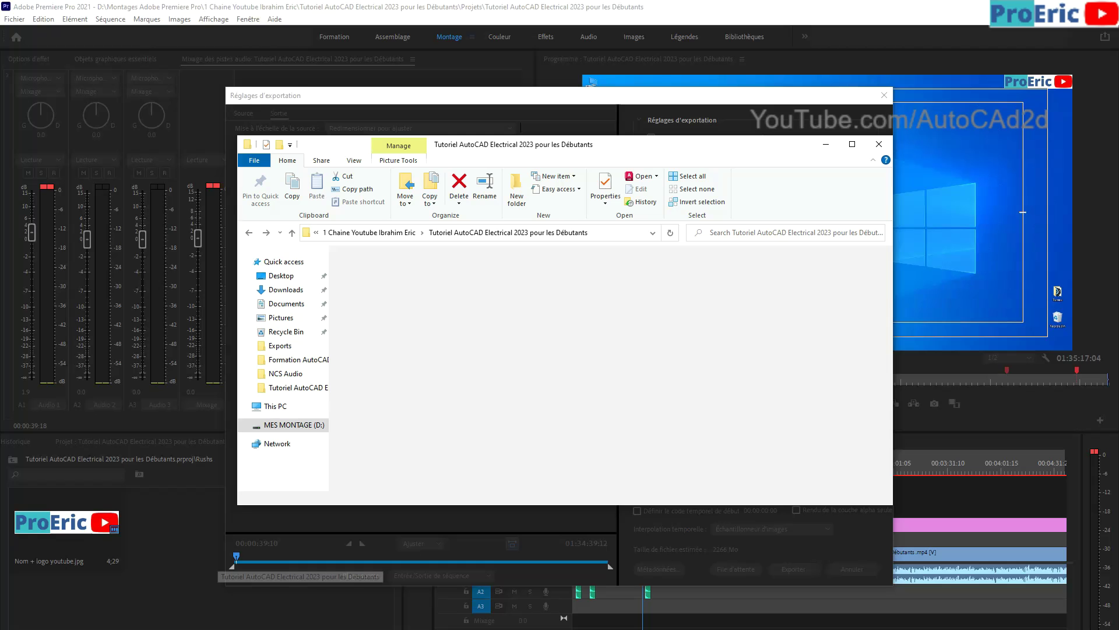
left_click(347, 330)
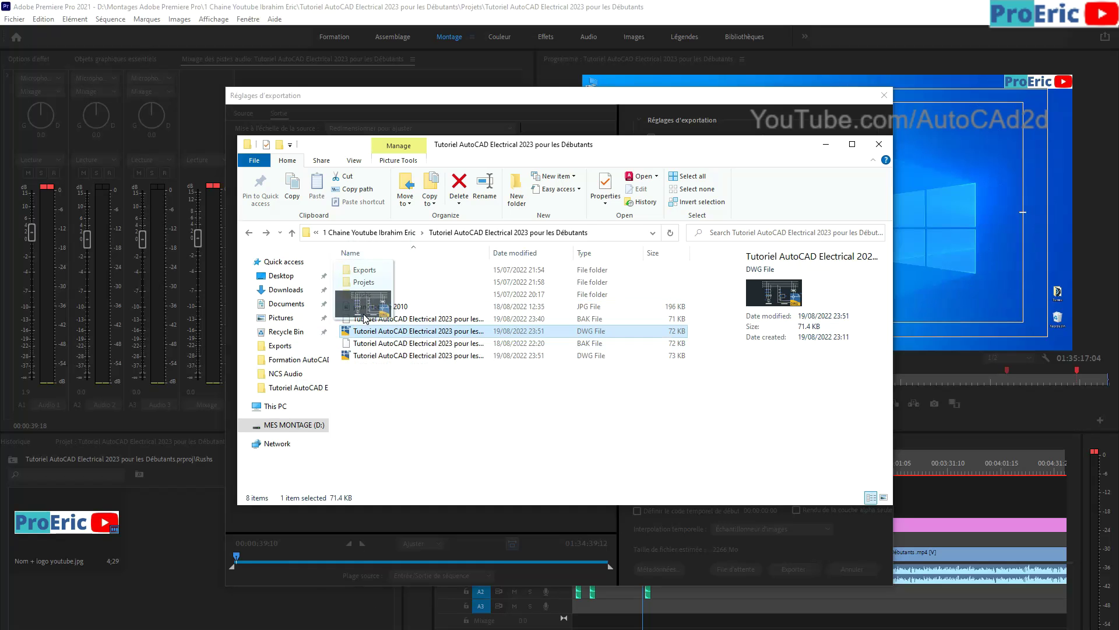
left_click_drag(552, 589, 381, 318)
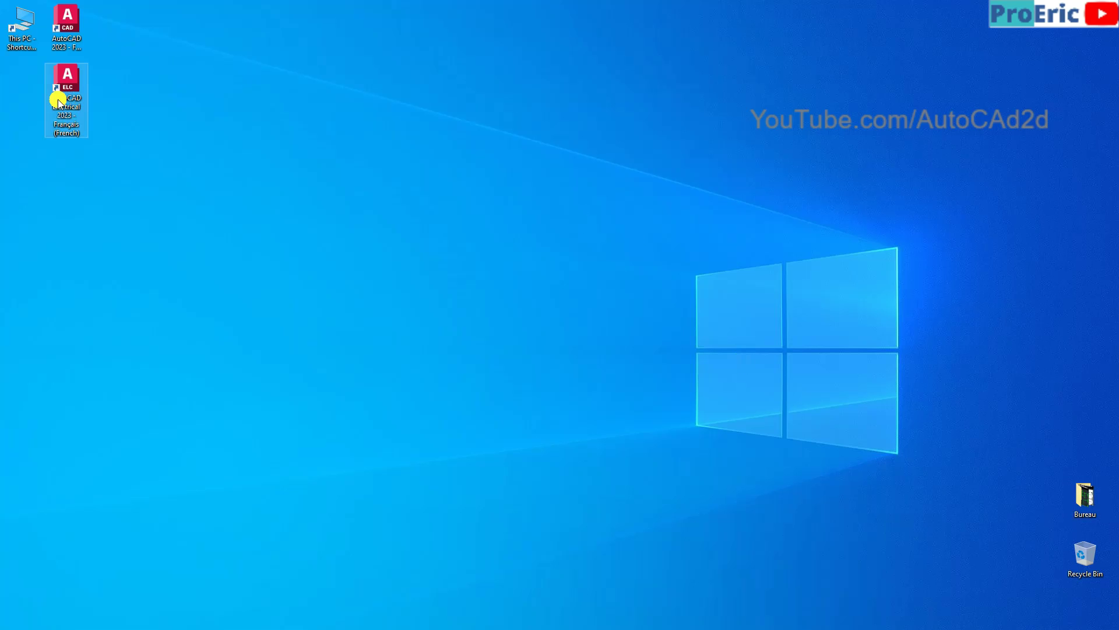
Launch AutoCAD Electrical 2023 from the desktop and open the most recent tutorial drawing.
left_click(62, 99)
double_click(62, 88)
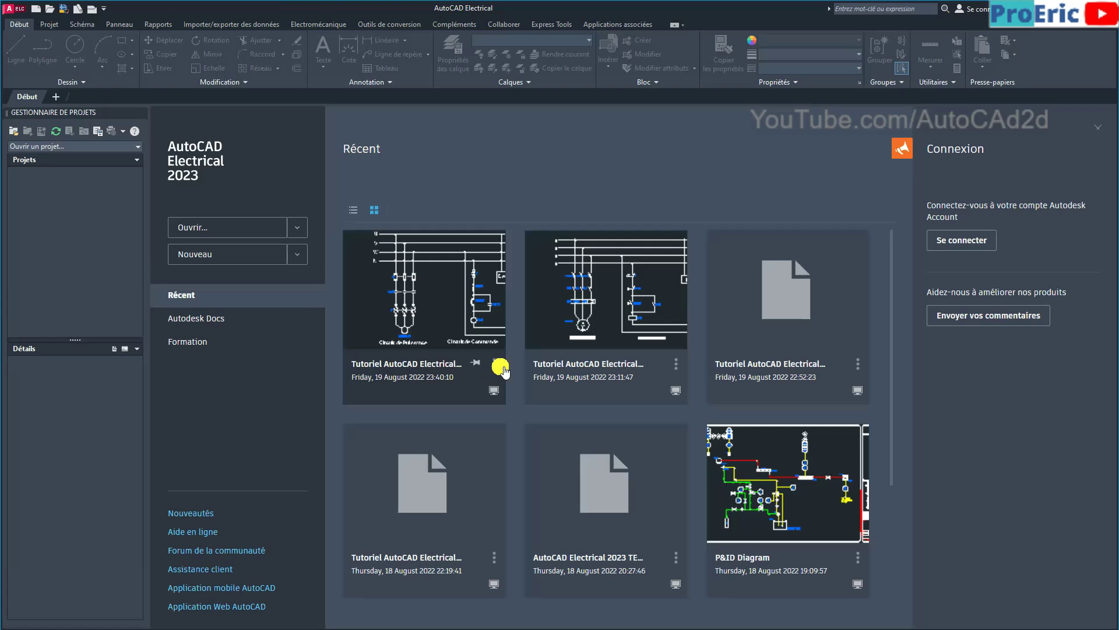
left_click(430, 290)
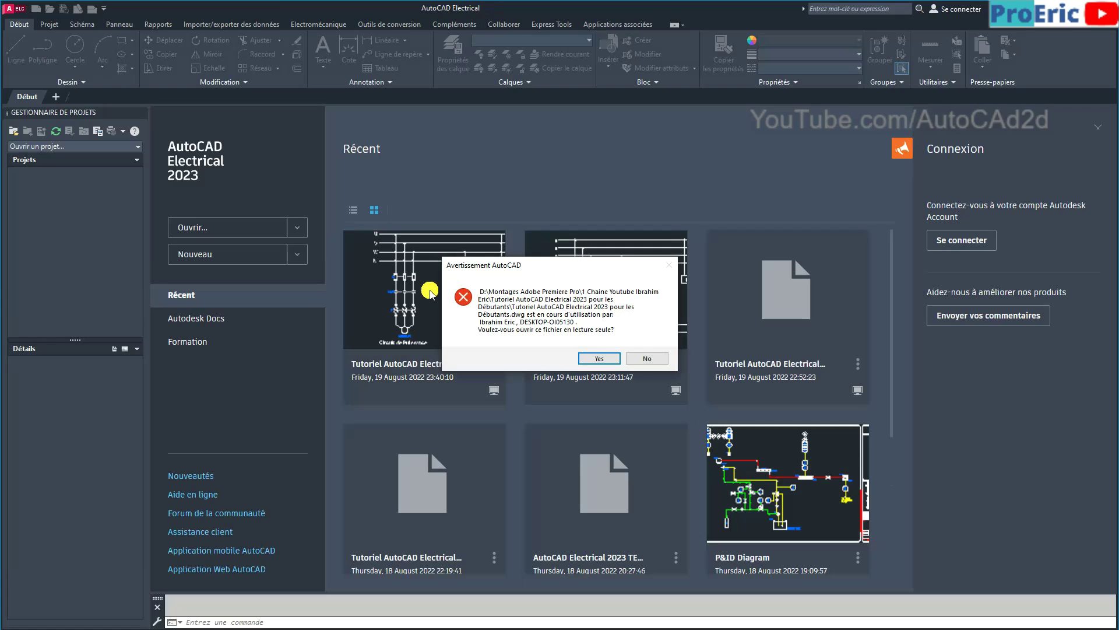
Accept opening the tutorial motor schematic as read-only.
left_click(589, 358)
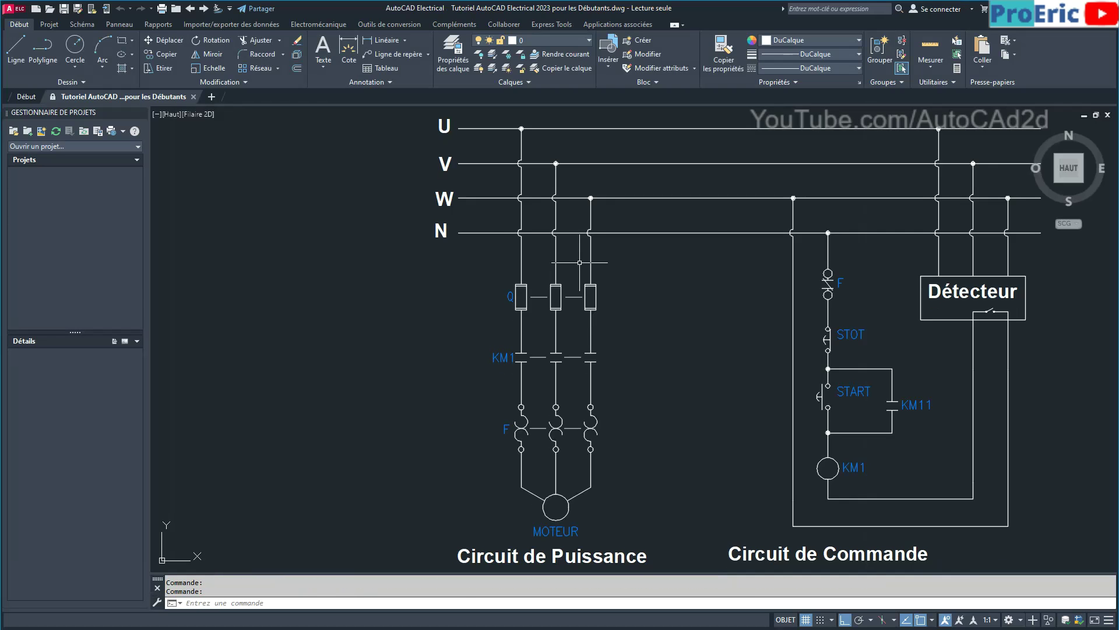
Zoom and pan to center the motor schematic in the view.
scroll(580, 263, "down", 2)
mouse_move(579, 263)
middle_mouse_down()
mouse_move(363, 273)
mouse_move(381, 232)
middle_mouse_up()
scroll(363, 272, "up", 2)
scroll(381, 232, "down", 1)
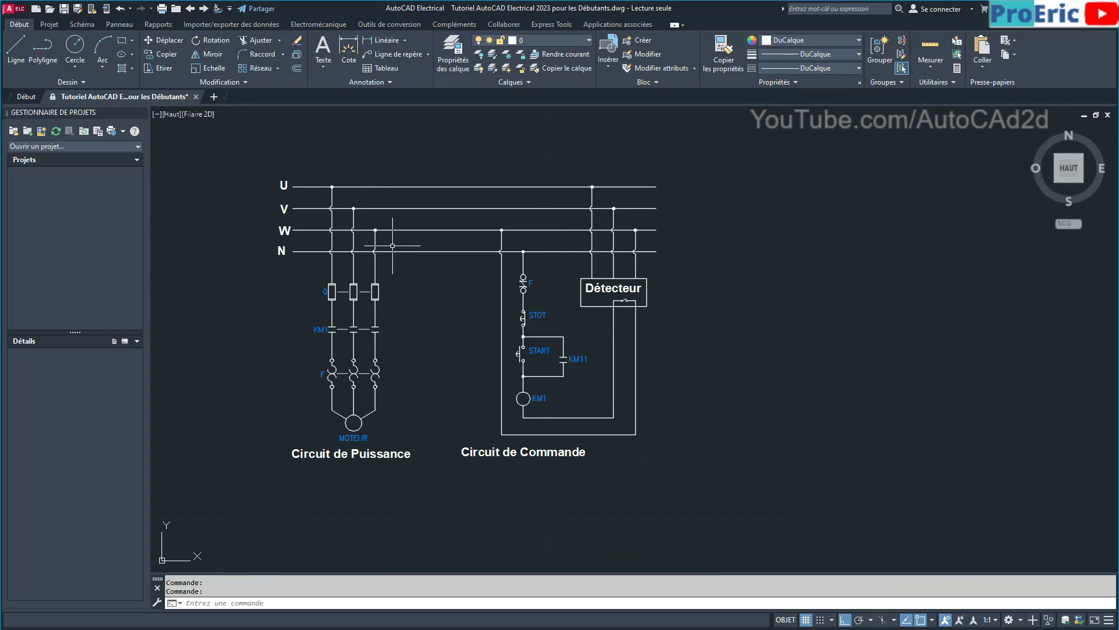
scroll(391, 252, "down", 1)
scroll(392, 252, "up", 1)
scroll(392, 252, "up", 2)
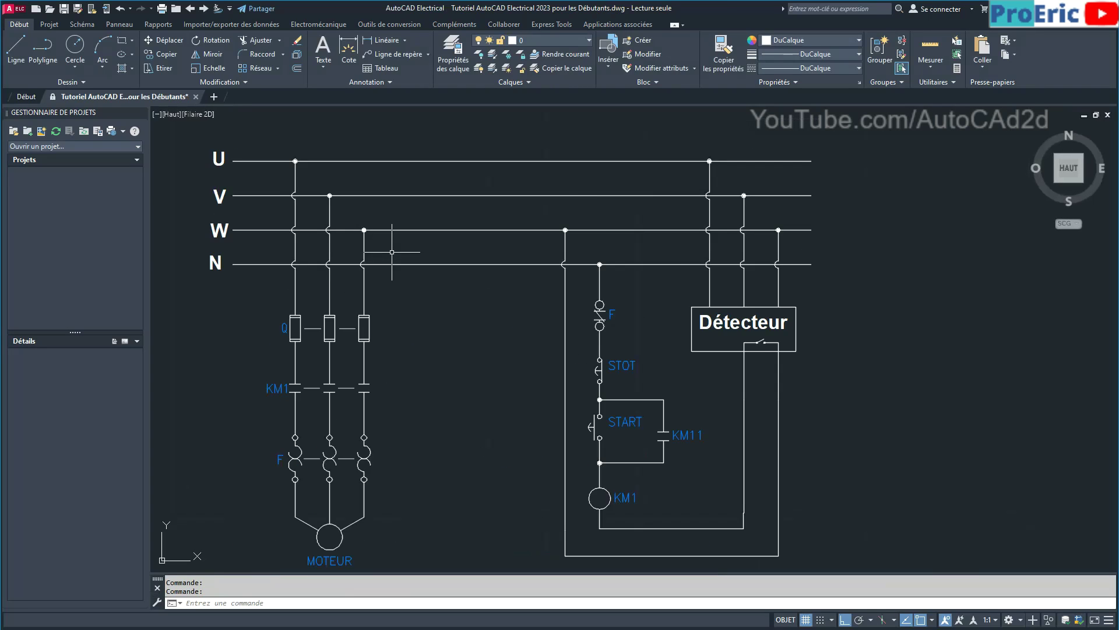
middle_click_drag(391, 270, 394, 228)
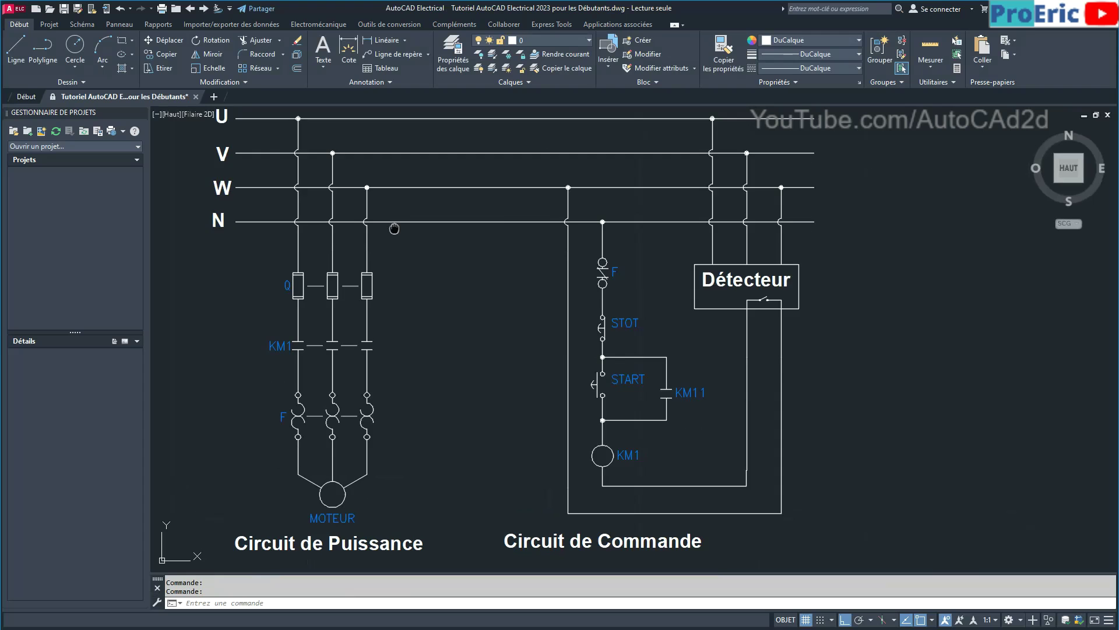
scroll(414, 245, "down", 1)
scroll(367, 229, "up", 1)
Select the N neutral line, check it against AutoCAD 2023, then clear the selection.
left_click(366, 229)
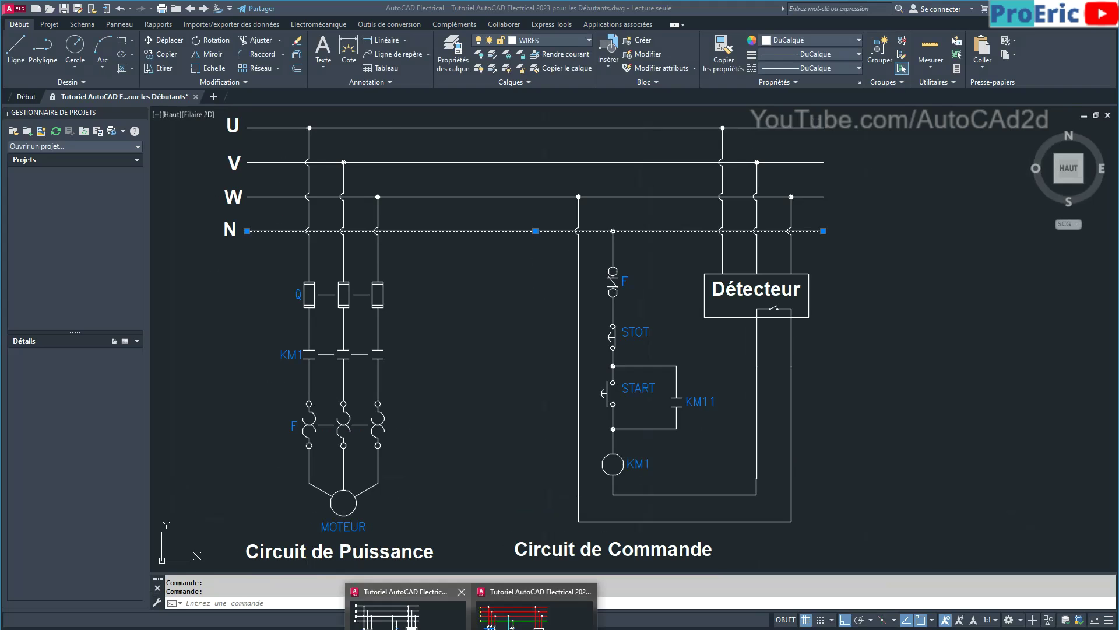
left_click(533, 609)
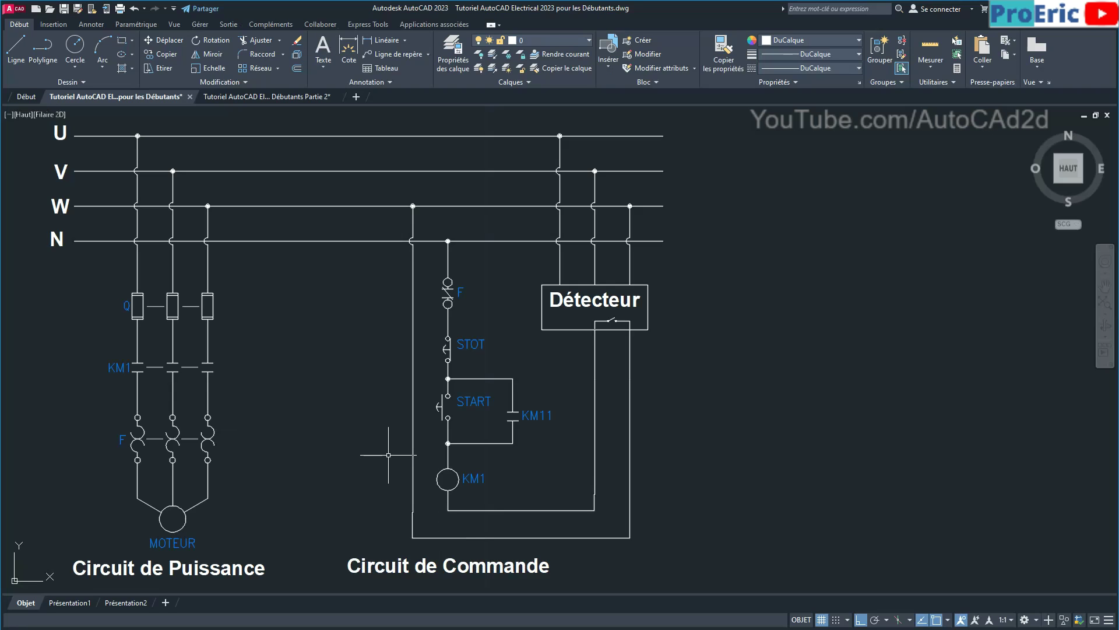
key("alt+Tab")
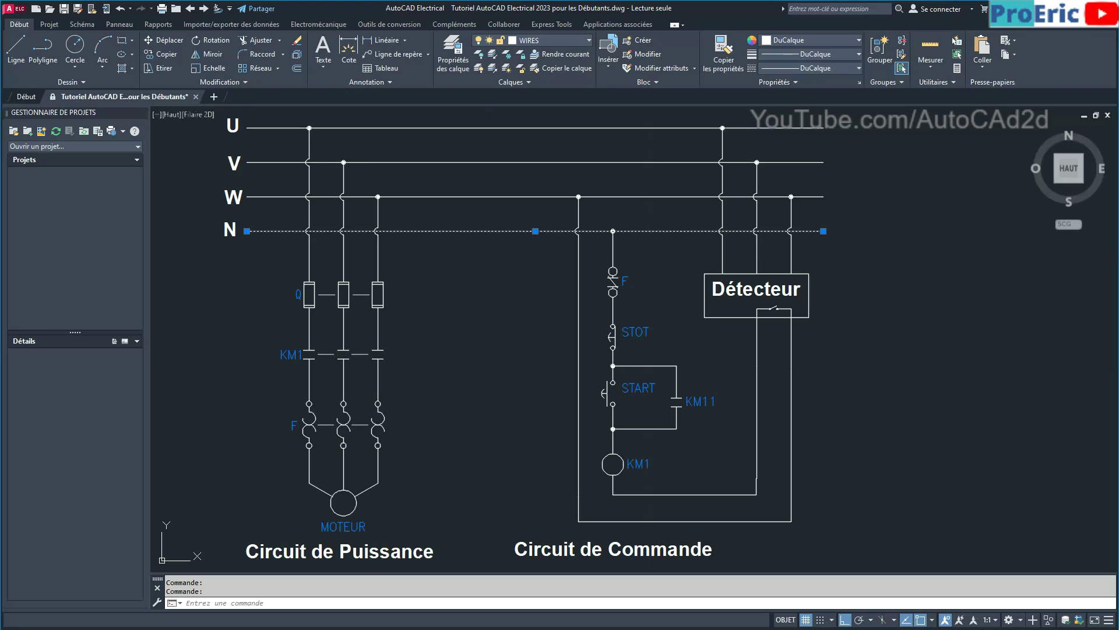
key("Escape")
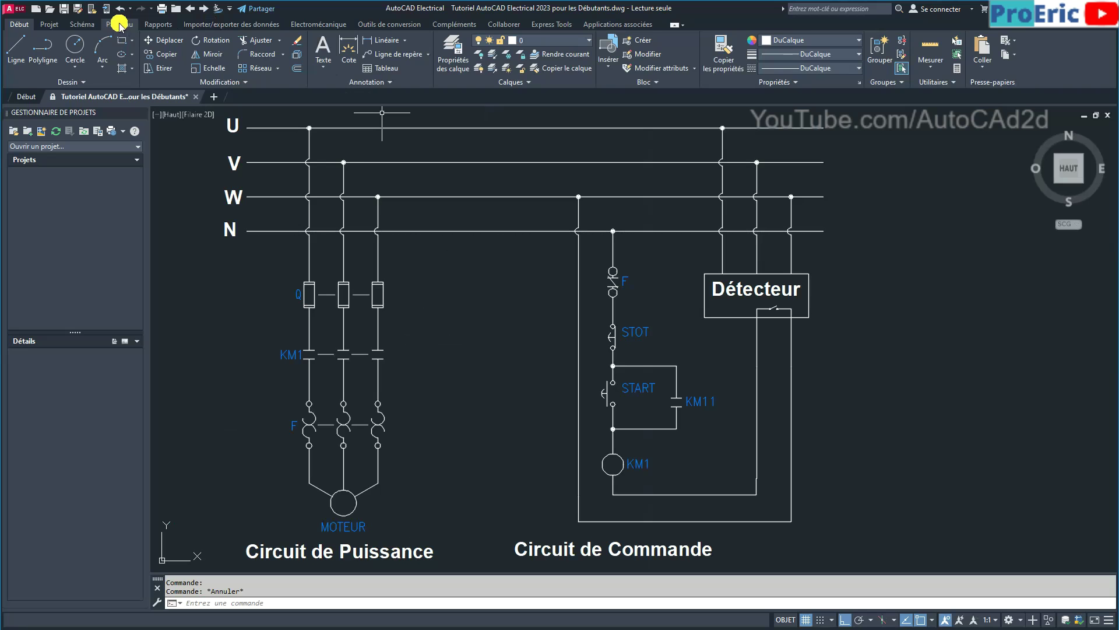
Show the Schéma ribbon tools and start inserting a schematic component.
left_click(92, 24)
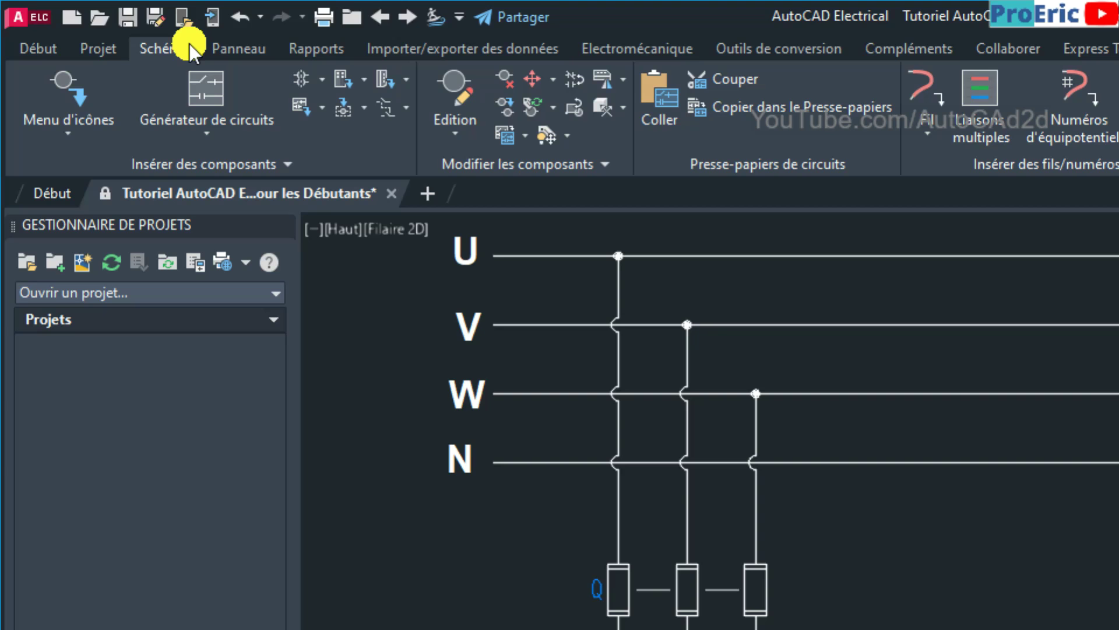
key("alt")
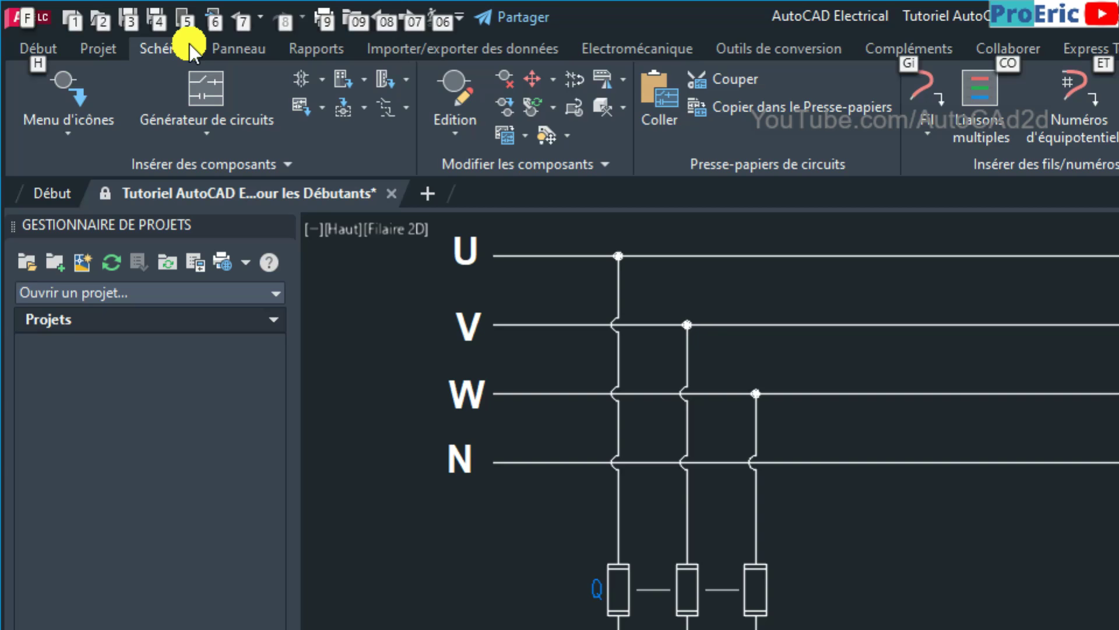
key("Escape")
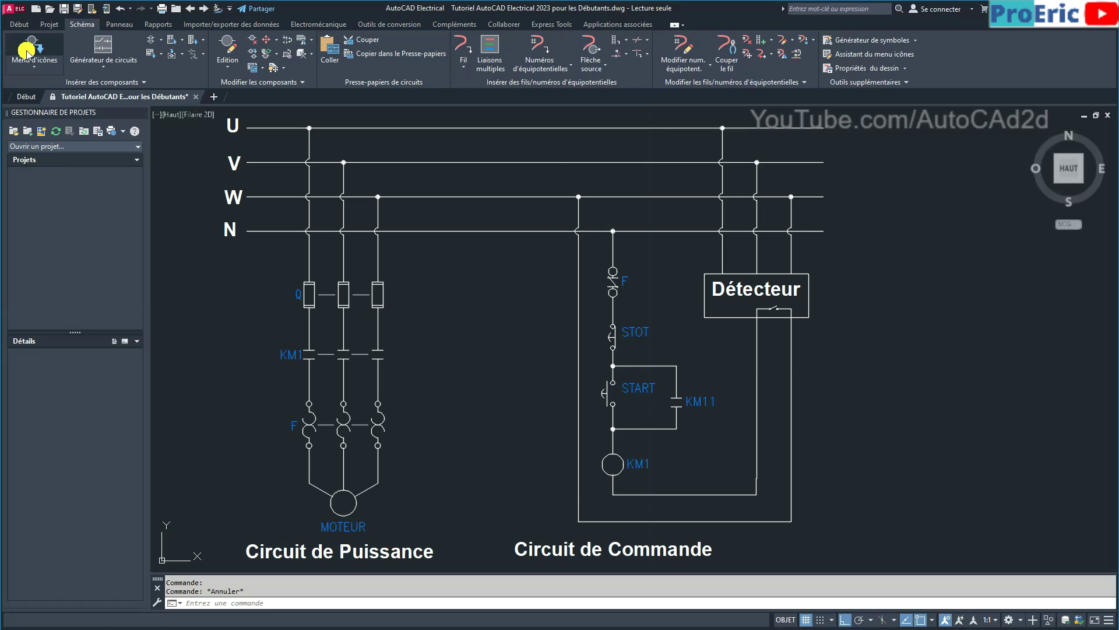
left_click(31, 49)
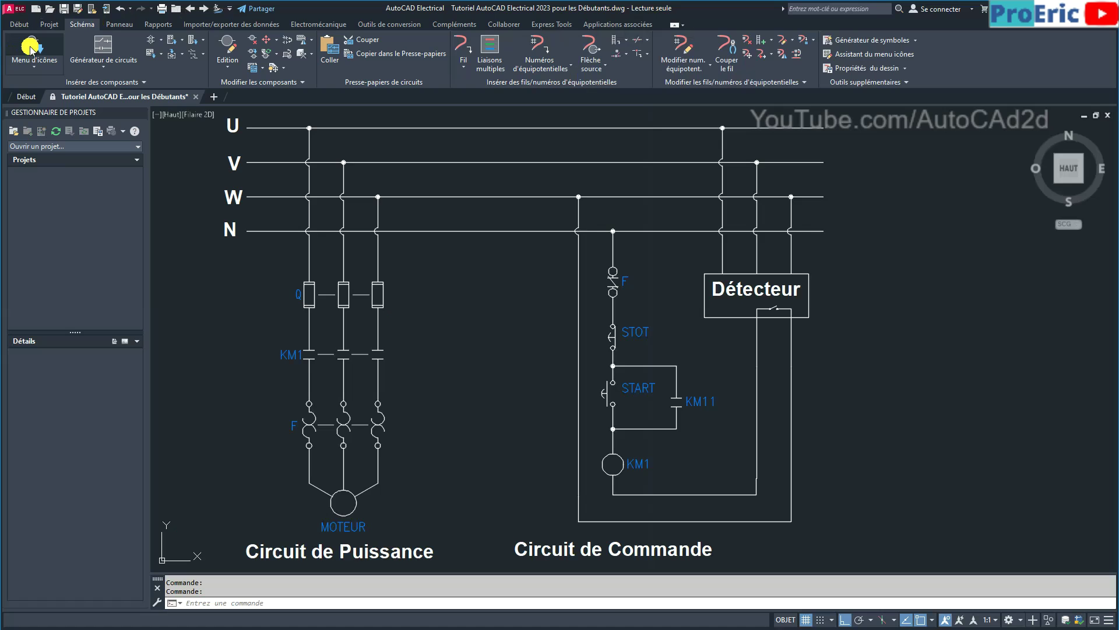
Show the Boutons poussoirs symbols from Menu d'icônes, with the reference JPG opened beside them.
left_click(31, 49)
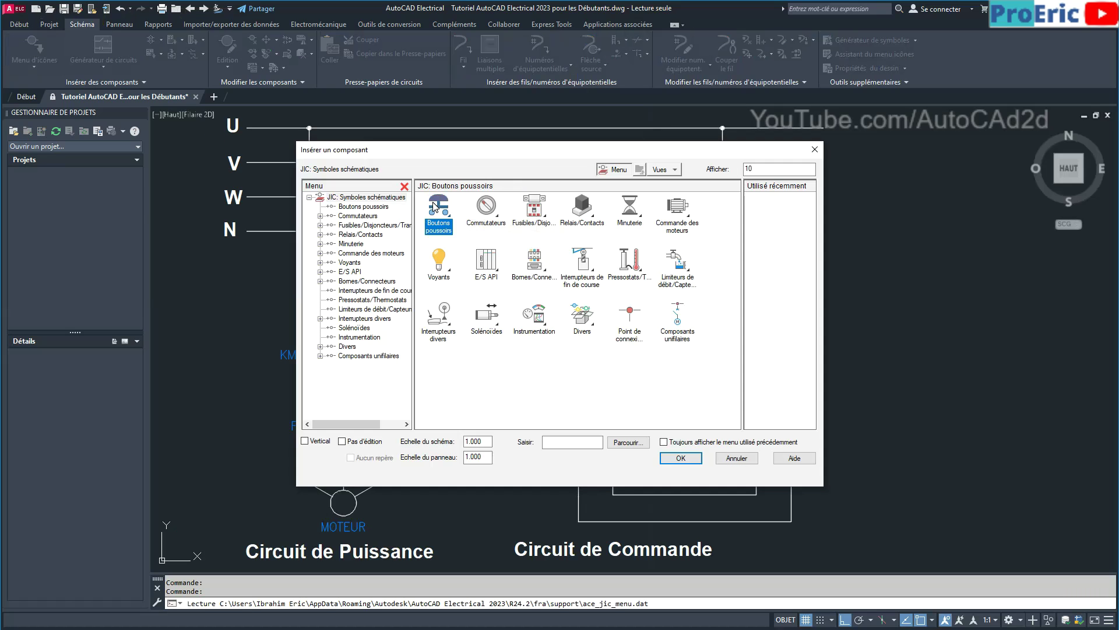
left_click(433, 206)
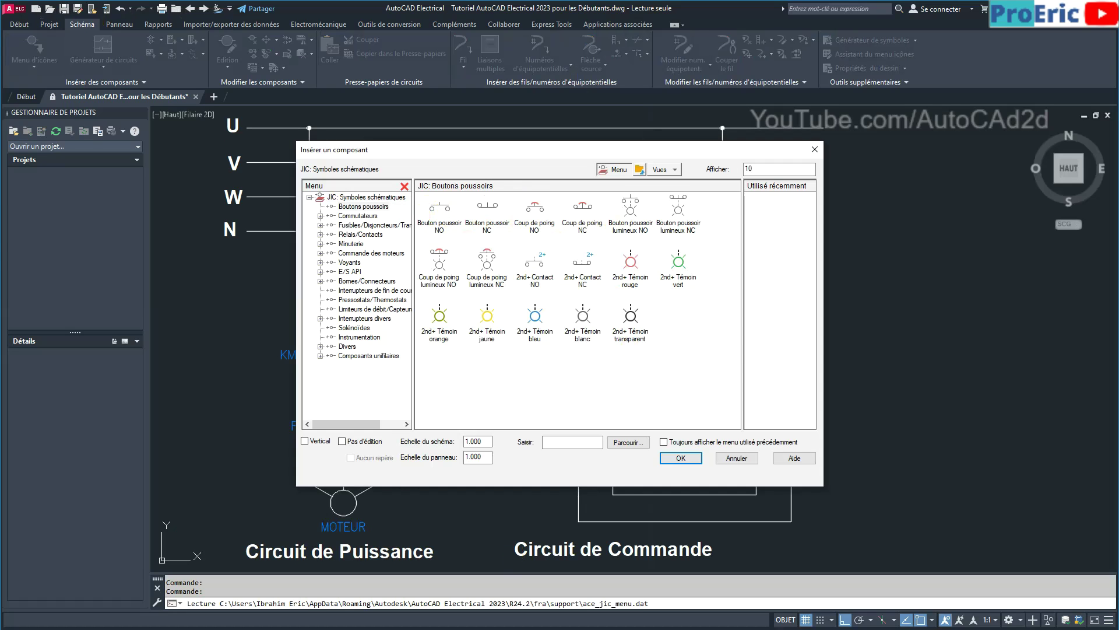
left_click(502, 589)
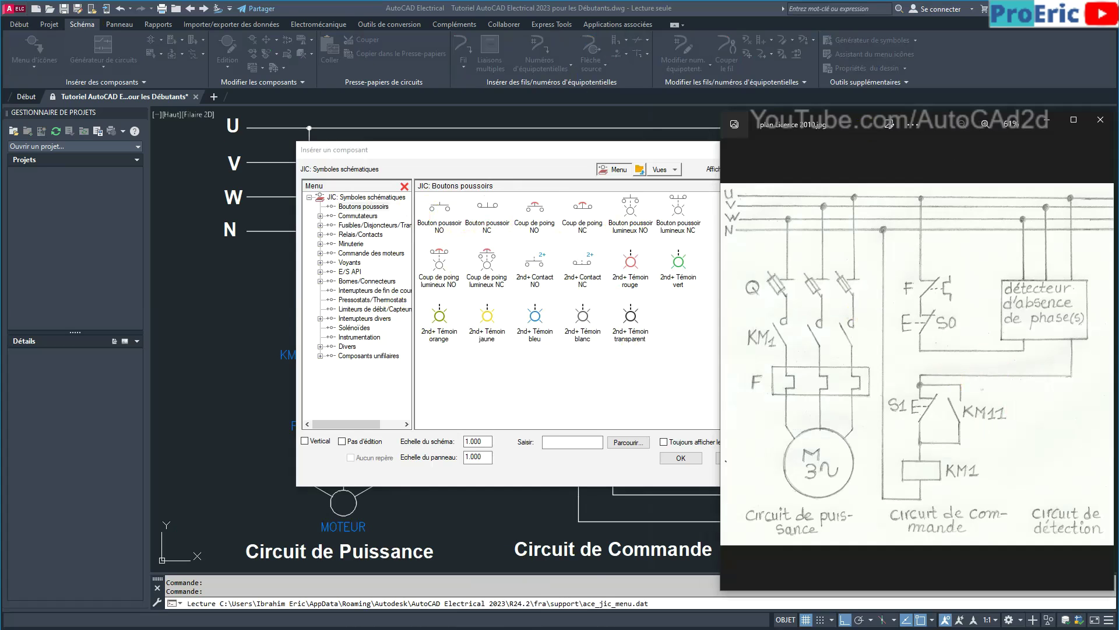
Show the coloured Partie 2 schematic, bring up the hand-drawn reference image, and start saving it.
left_click(537, 606)
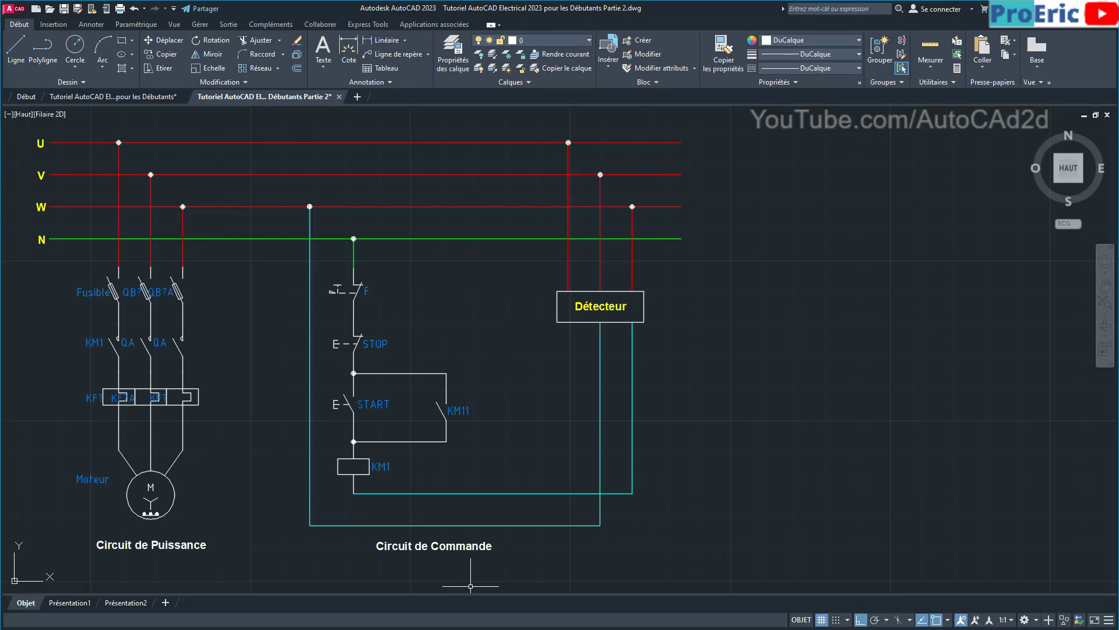
key("alt+Tab")
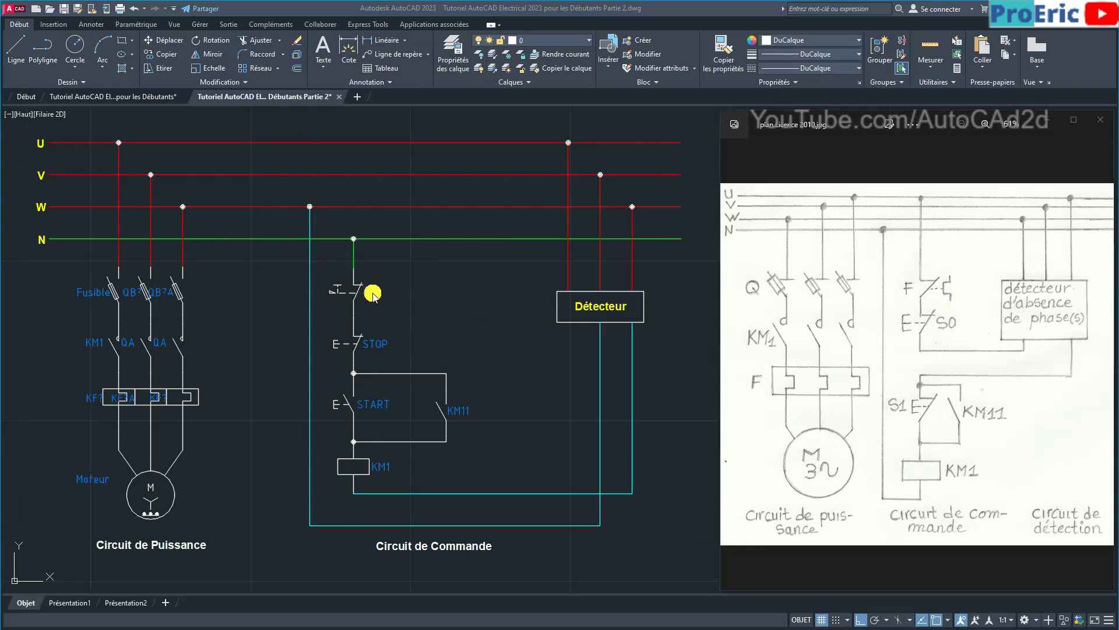
key("ctrl+s")
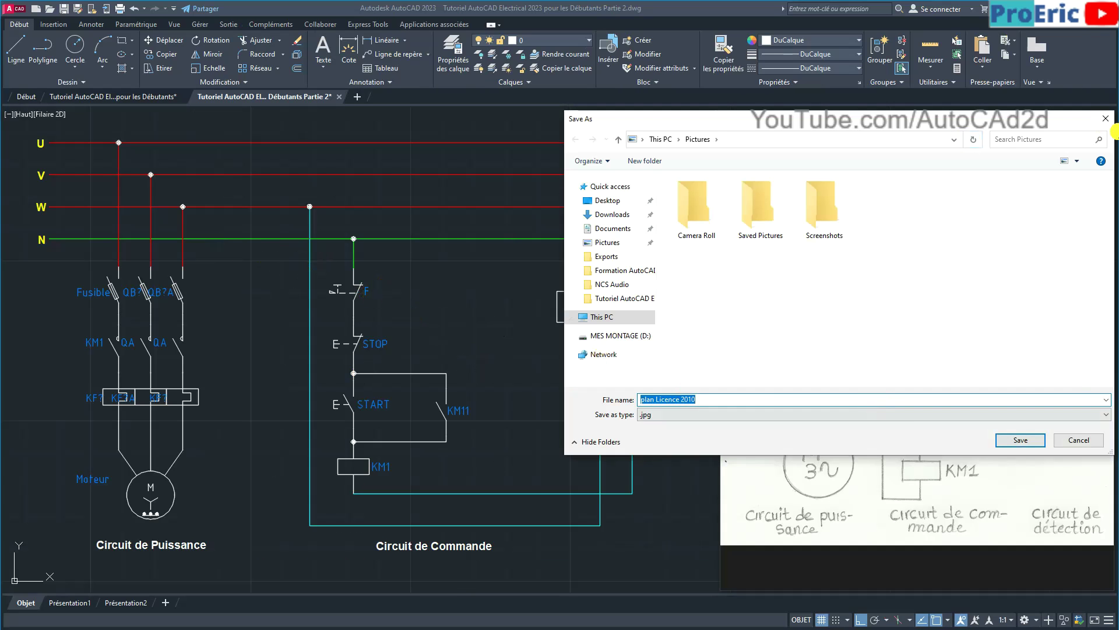
Cancel saving 'plan Licence 2010' .jpg and return to the Partie 2 drawing in AutoCAD.
left_click(1105, 118)
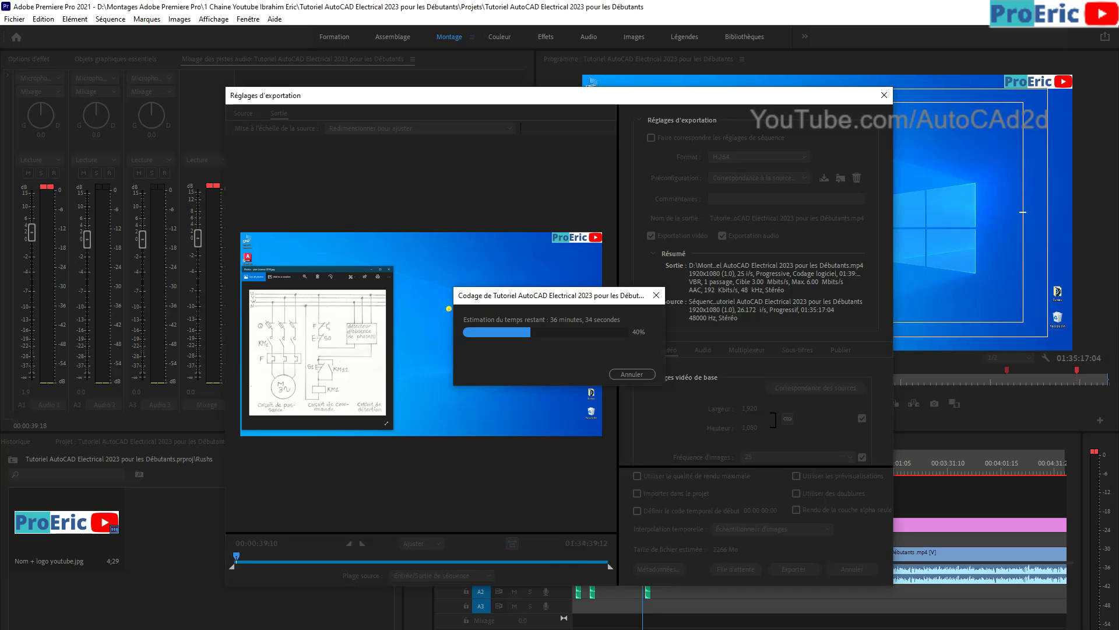
left_click(472, 627)
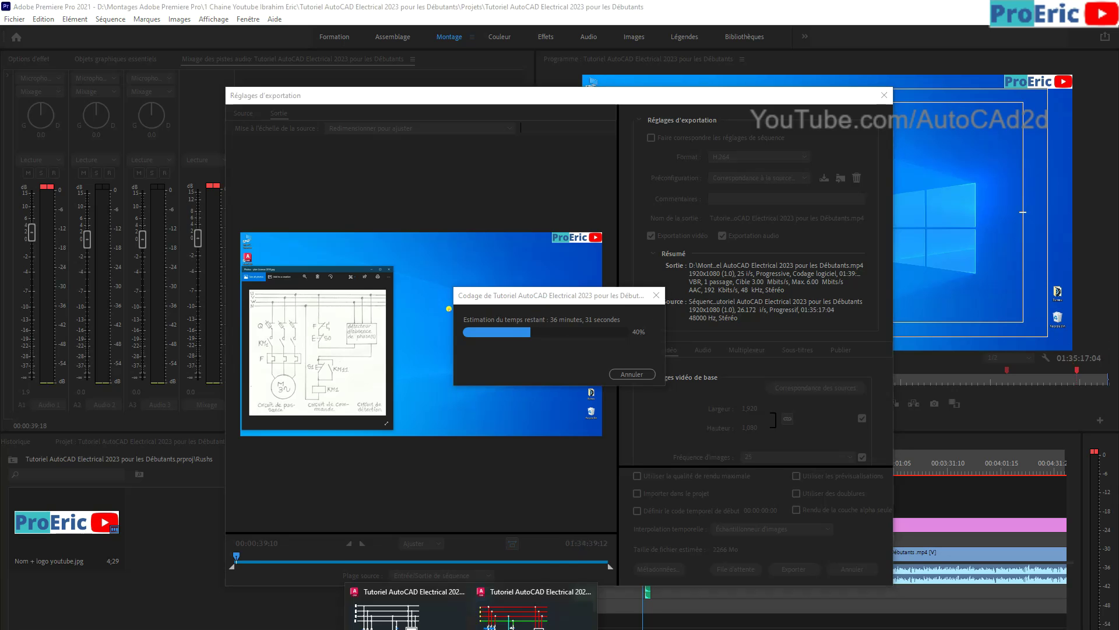
left_click(533, 607)
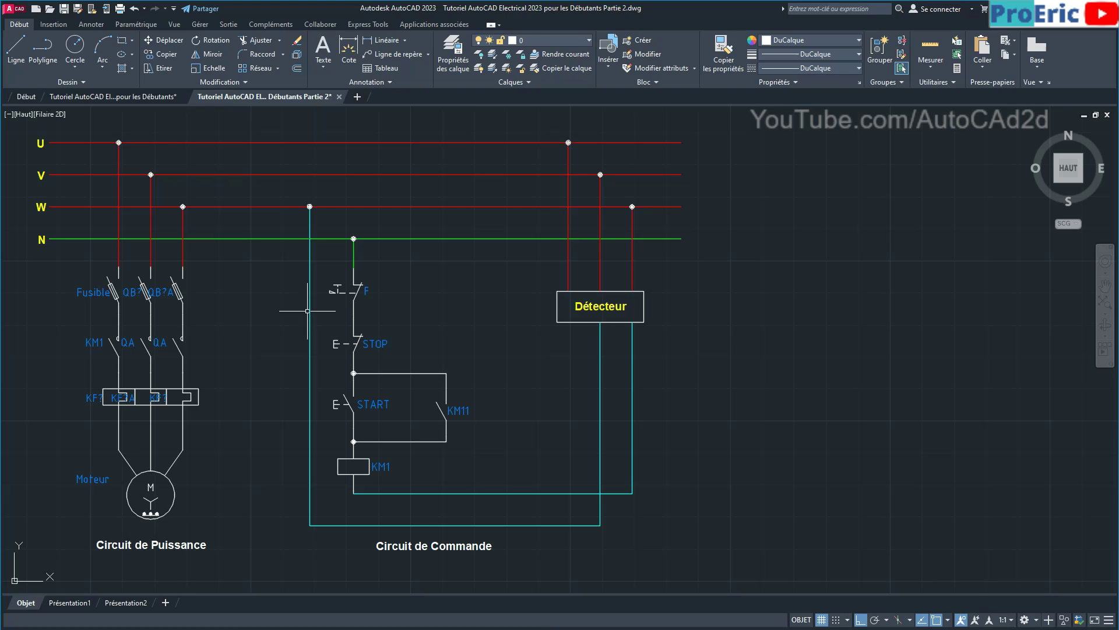